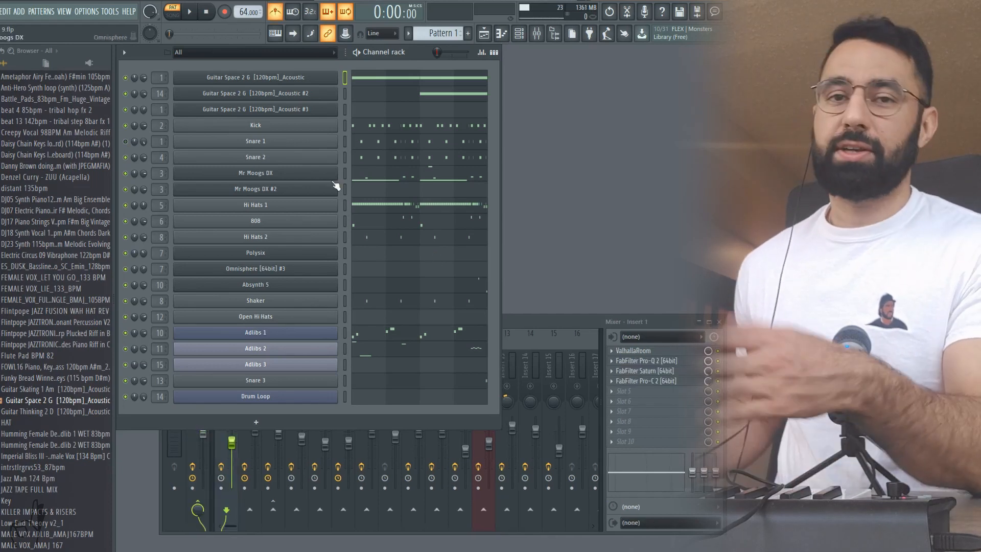
# Step: Open the settings of the first Guitar Space 2 G channel and listen to Pattern 1
pyautogui.click(298, 79)
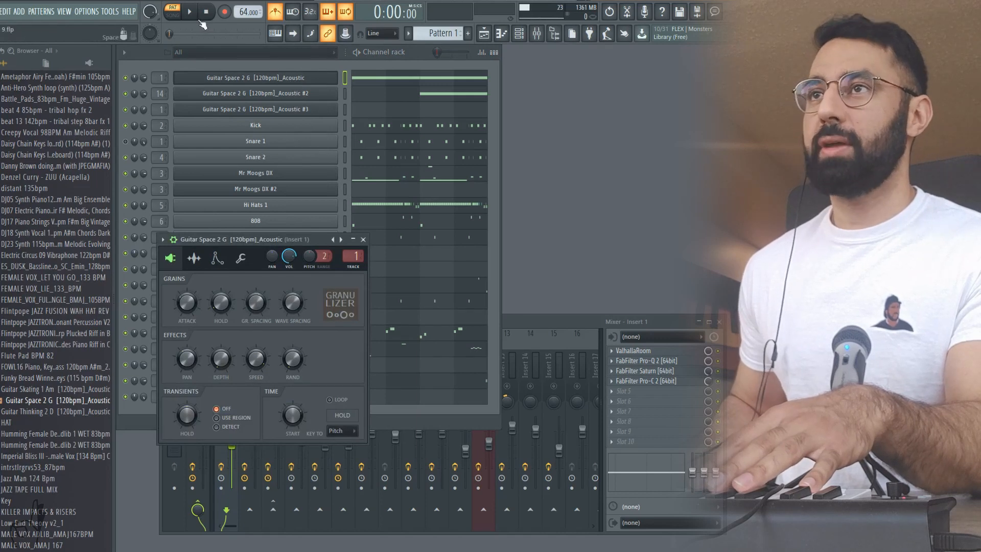
pyautogui.click(193, 13)
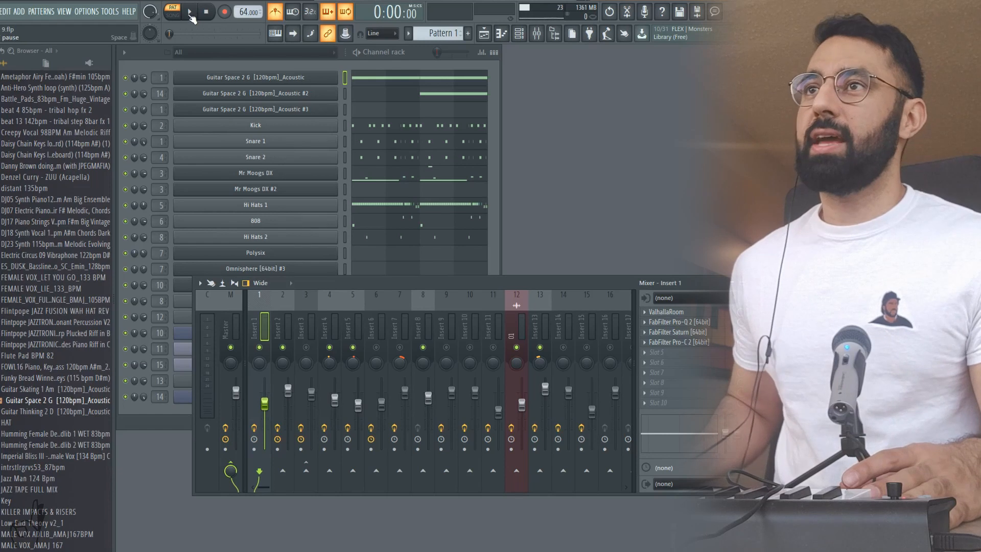
pyautogui.click(190, 16)
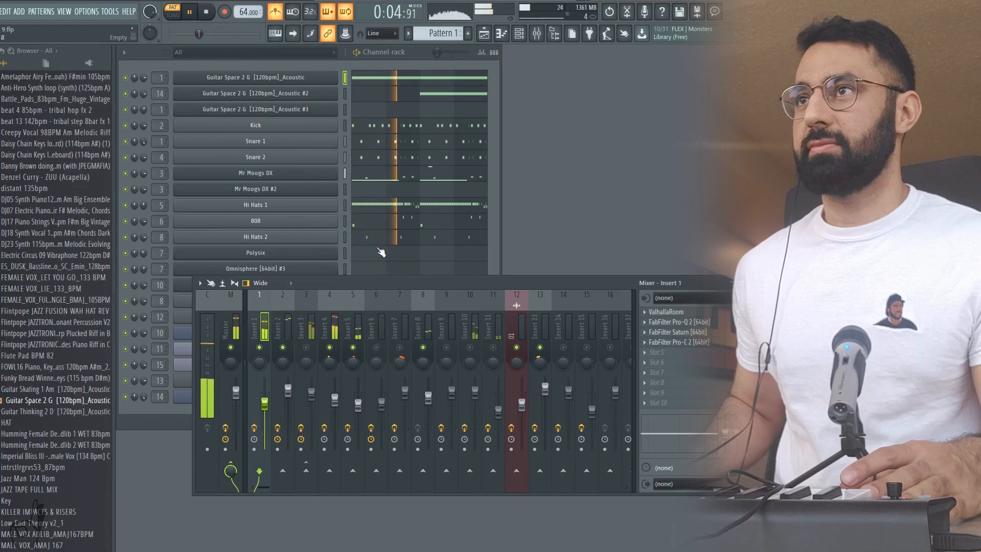
pyautogui.press('space')
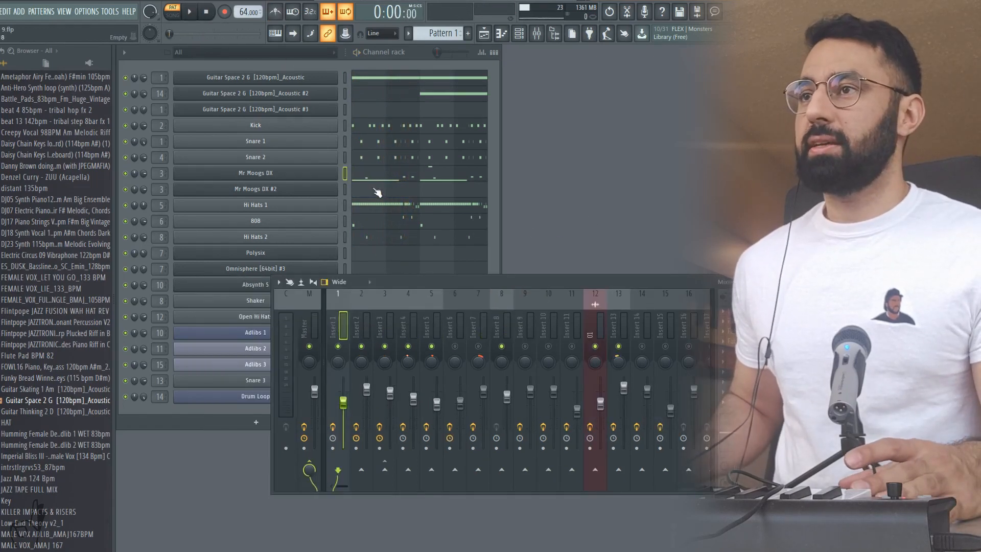
# Step: Examine the Mr Moogs DX bass notes in the piano roll while playing Pattern 1, and return to the channel rack
pyautogui.click(376, 180)
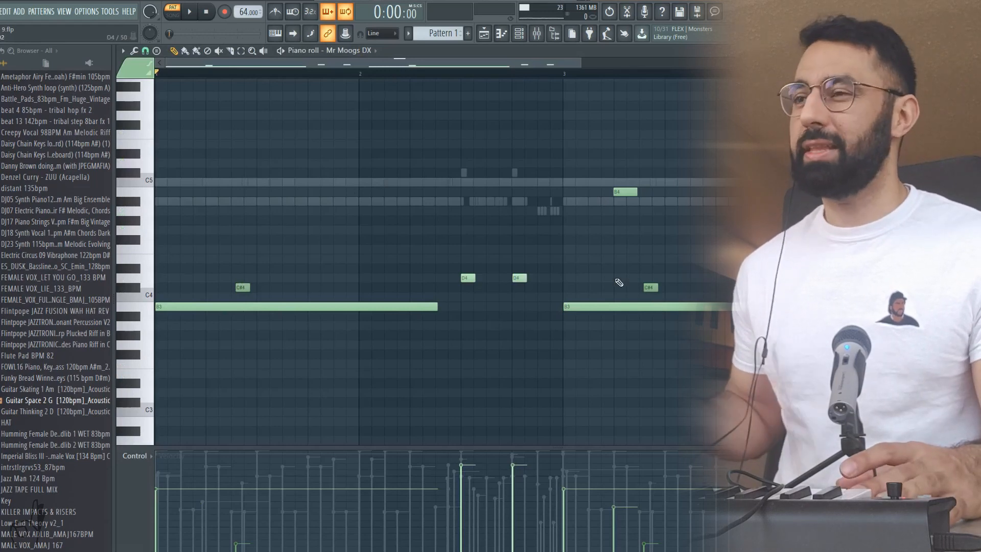
pyautogui.press('F7')
pyautogui.press('space')
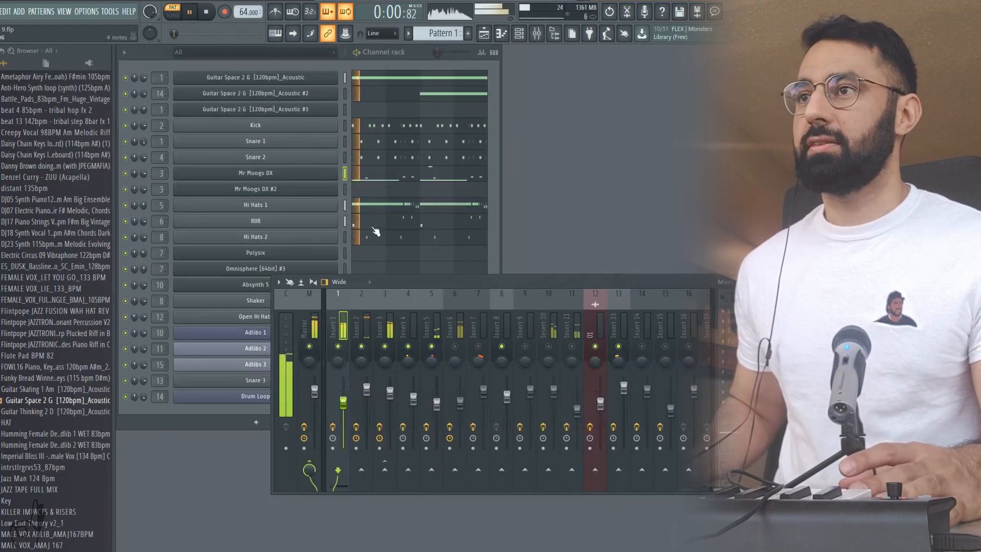
pyautogui.click(371, 175)
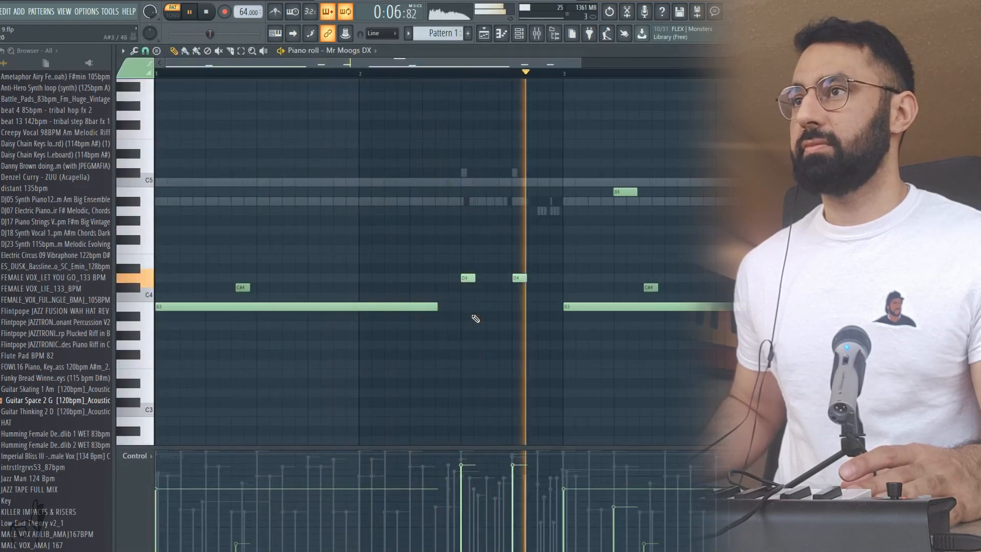
pyautogui.press('space')
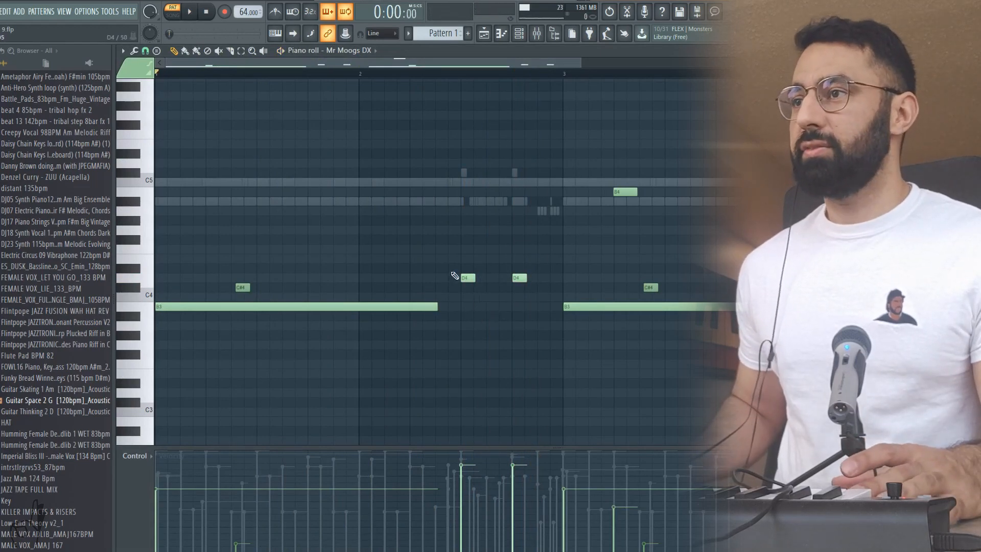
pyautogui.press('F7')
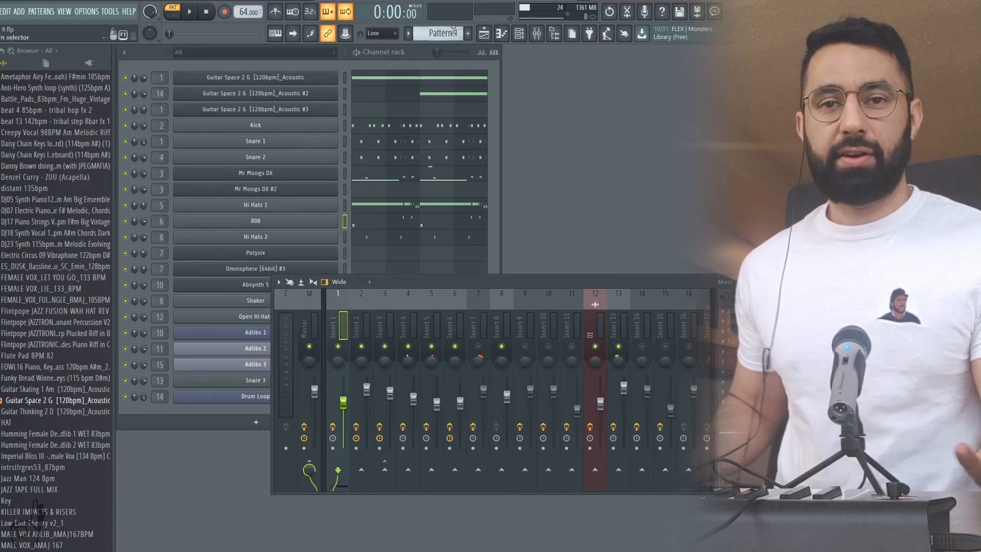
# Step: Switch to Pattern 4, play it, and examine the Polysix melody notes in the piano roll
pyautogui.moveTo(447, 34); pyautogui.dragTo(448, 26)
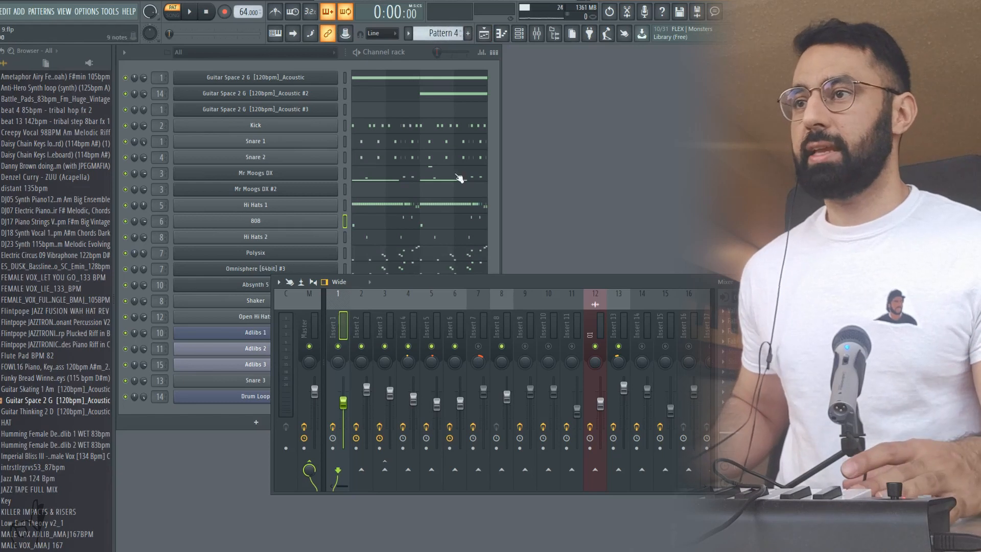
pyautogui.press('space')
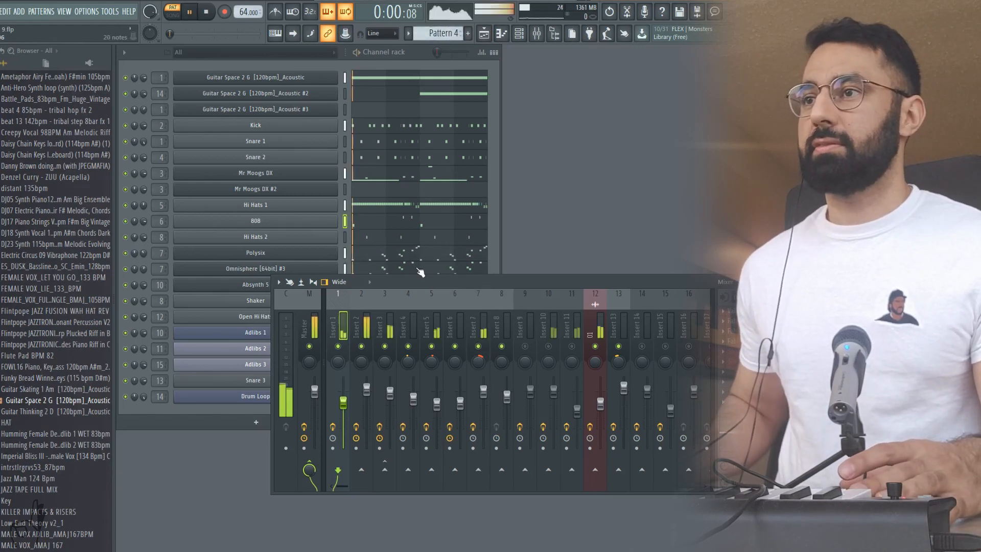
pyautogui.press('F7')
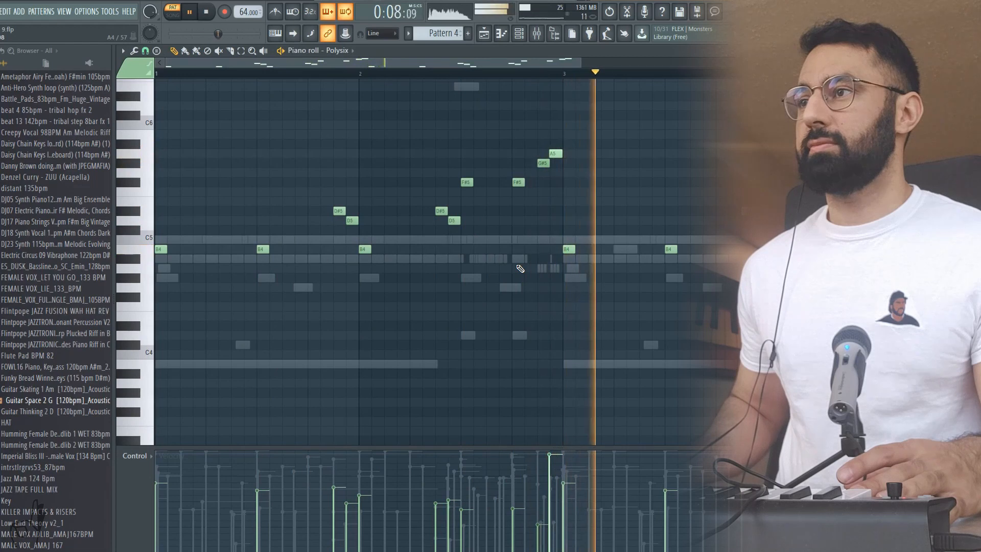
pyautogui.press('space')
pyautogui.press('F7')
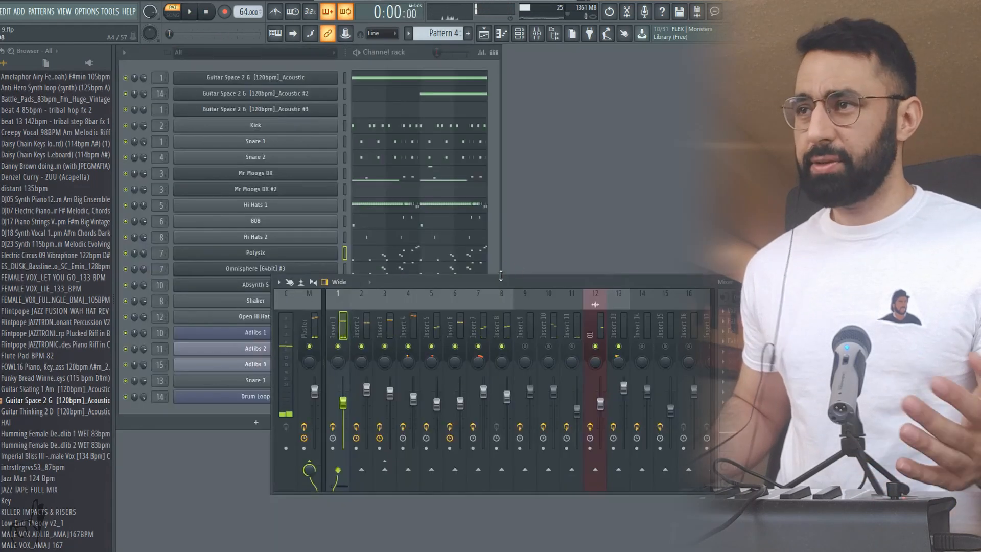
# Step: Move the mixer off the lower channels and review the Open Hi Hats notes in the piano roll during playback
pyautogui.moveTo(502, 285); pyautogui.dragTo(537, 322)
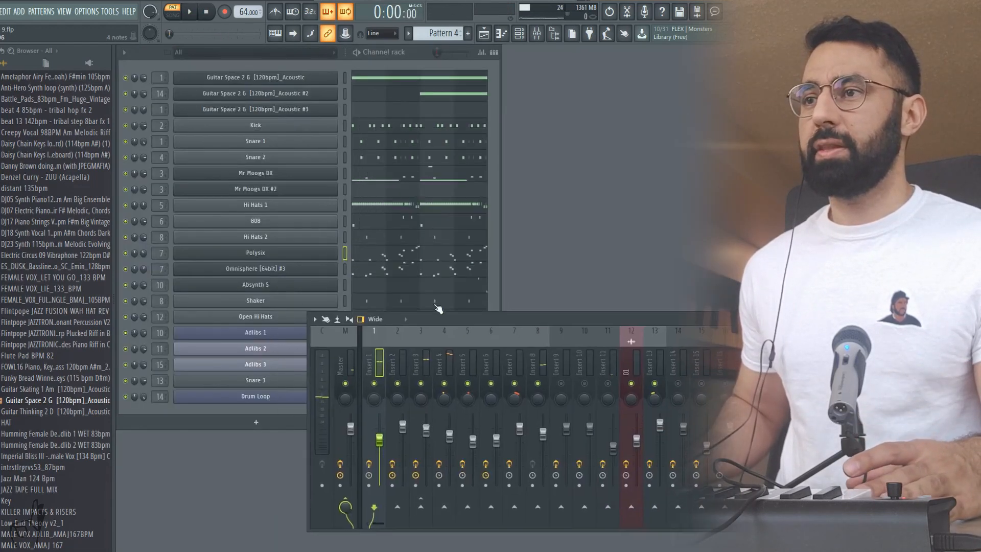
pyautogui.moveTo(407, 325); pyautogui.dragTo(409, 338)
pyautogui.press('F7')
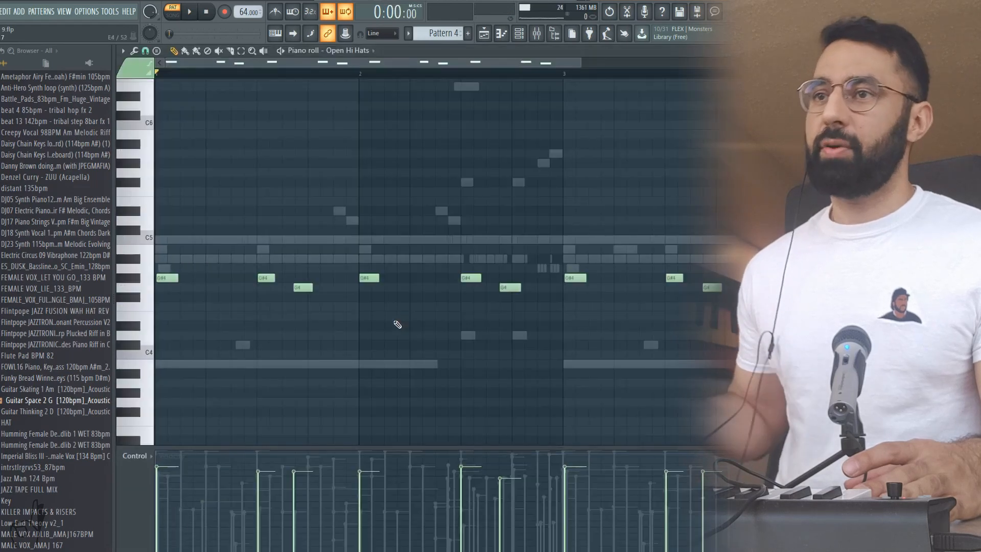
pyautogui.press('space')
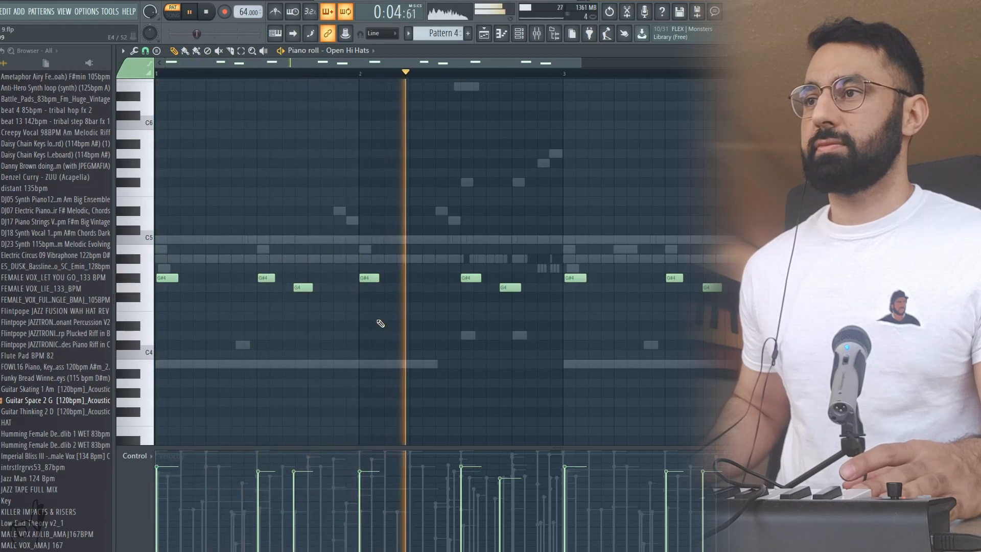
pyautogui.press('space')
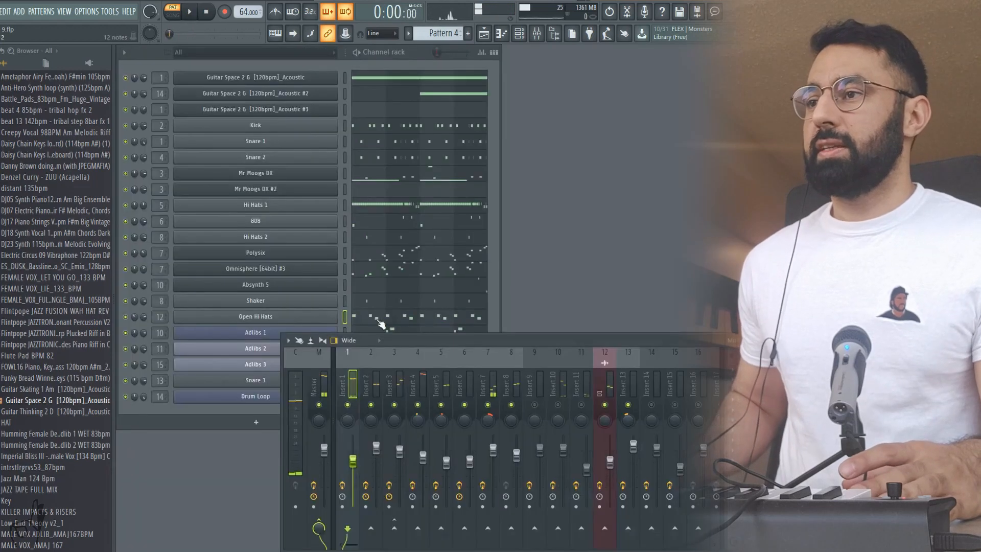
# Step: Unmute mixer inserts 9, 10, 11, 14 and 15, and close the mixer
pyautogui.moveTo(500, 348); pyautogui.dragTo(473, 278)
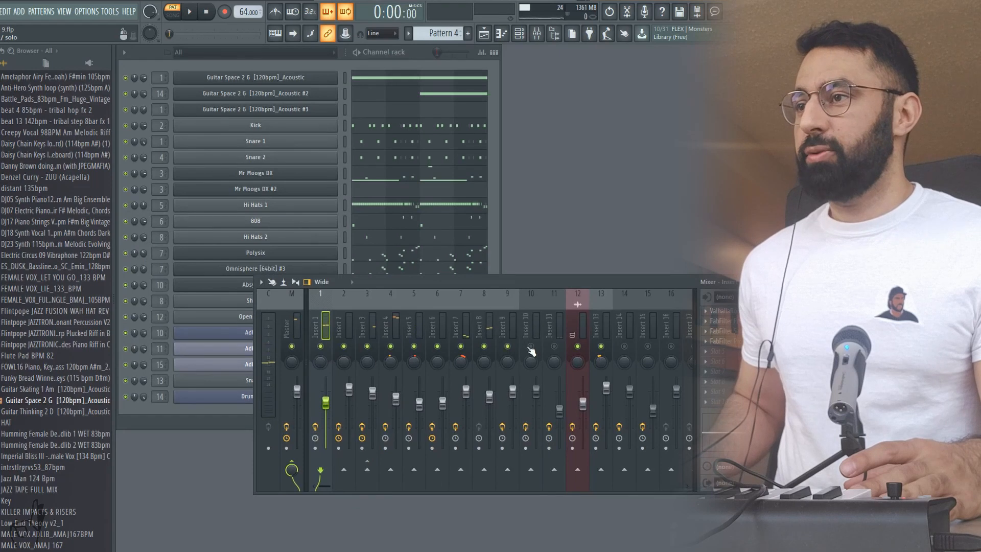
pyautogui.click(648, 347)
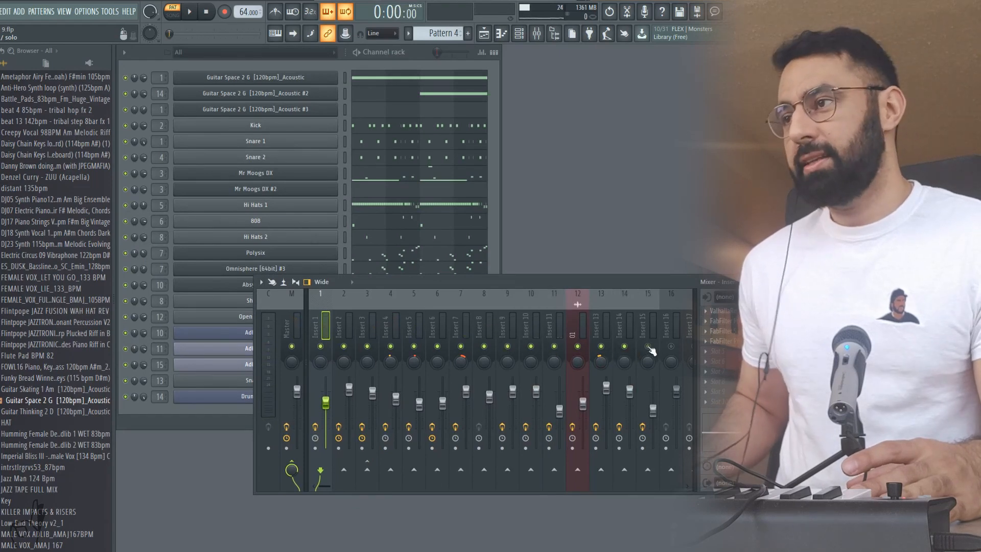
pyautogui.press('F9')
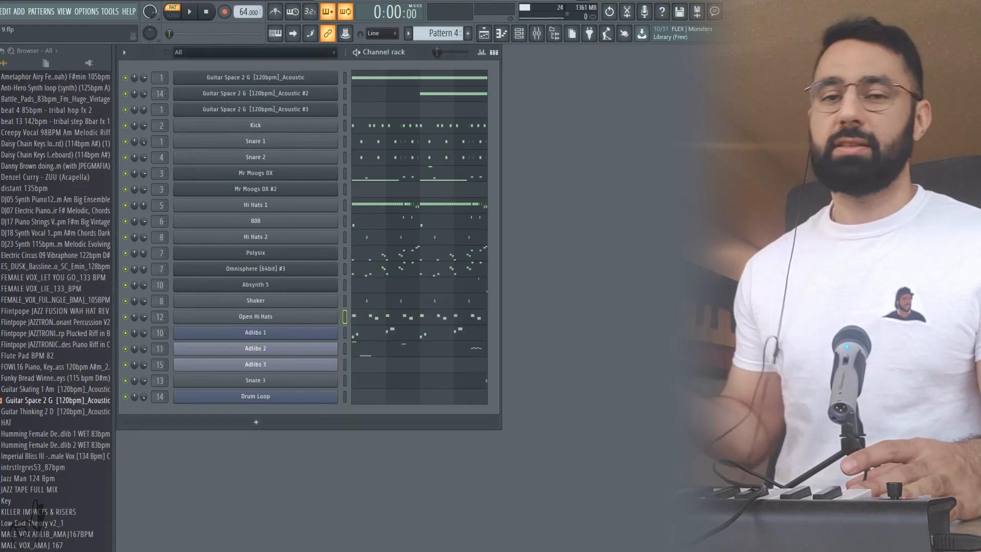
# Step: Play Pattern 4 and inspect the sliced vocal notes of Adlibs 1 in the piano roll
pyautogui.press('space')
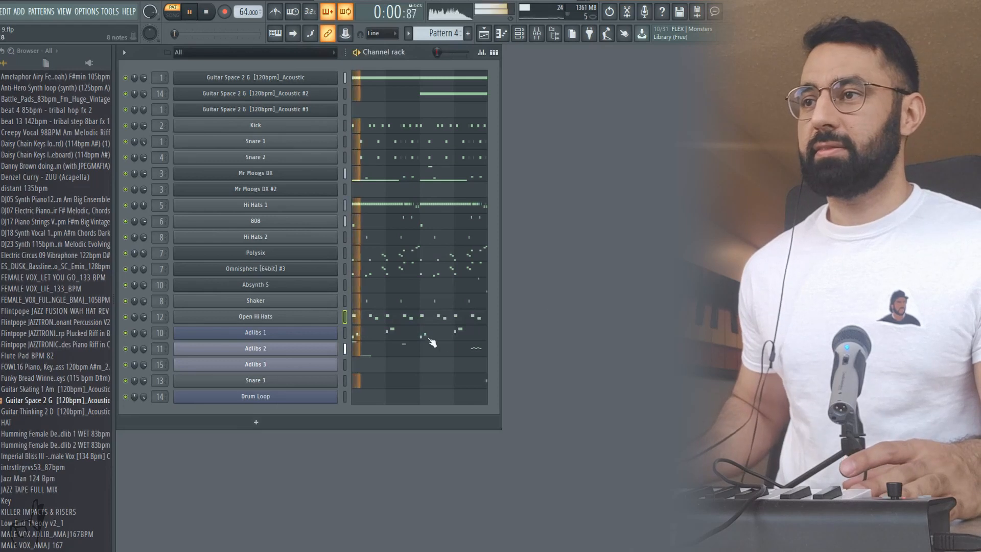
pyautogui.click(436, 335)
pyautogui.scroll(-10, 429, 327)
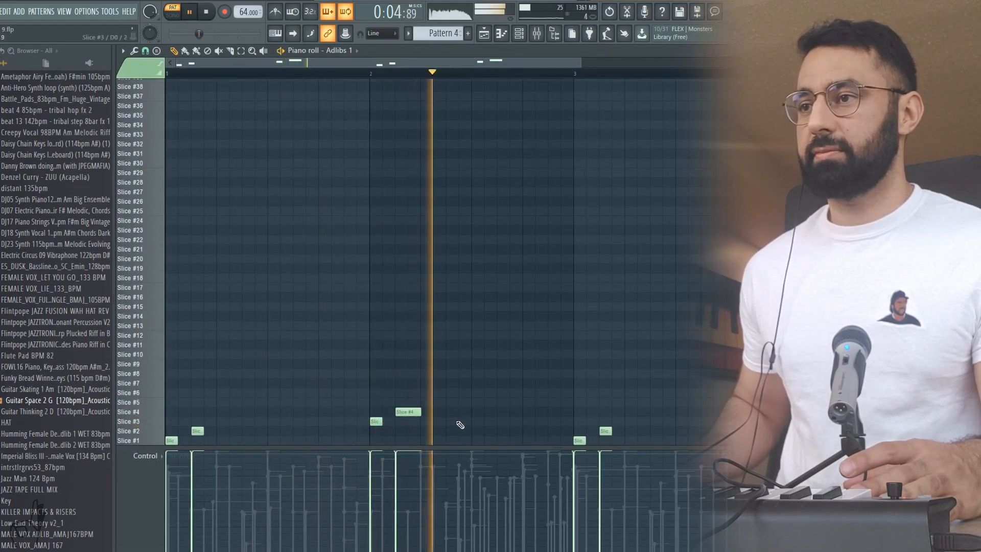
pyautogui.press('F7')
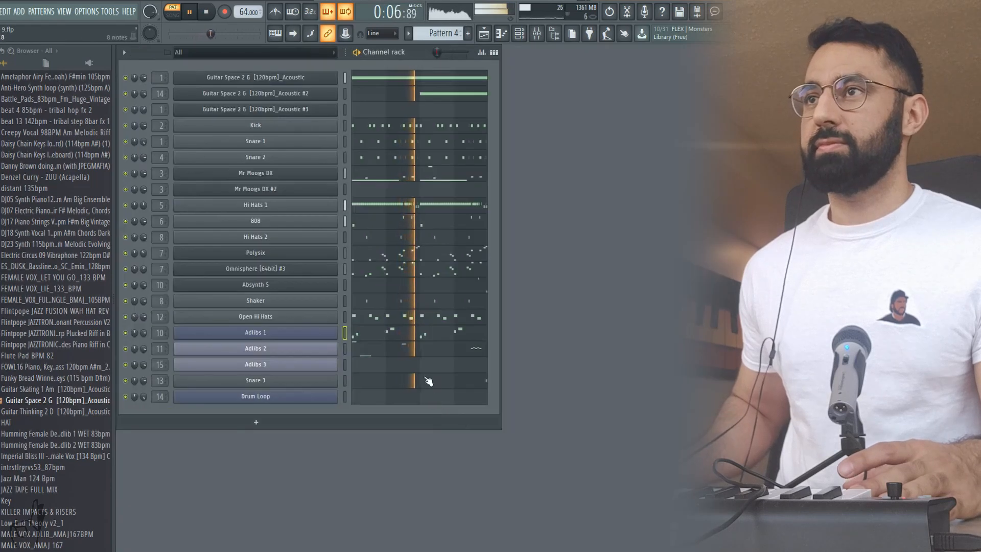
pyautogui.press('space')
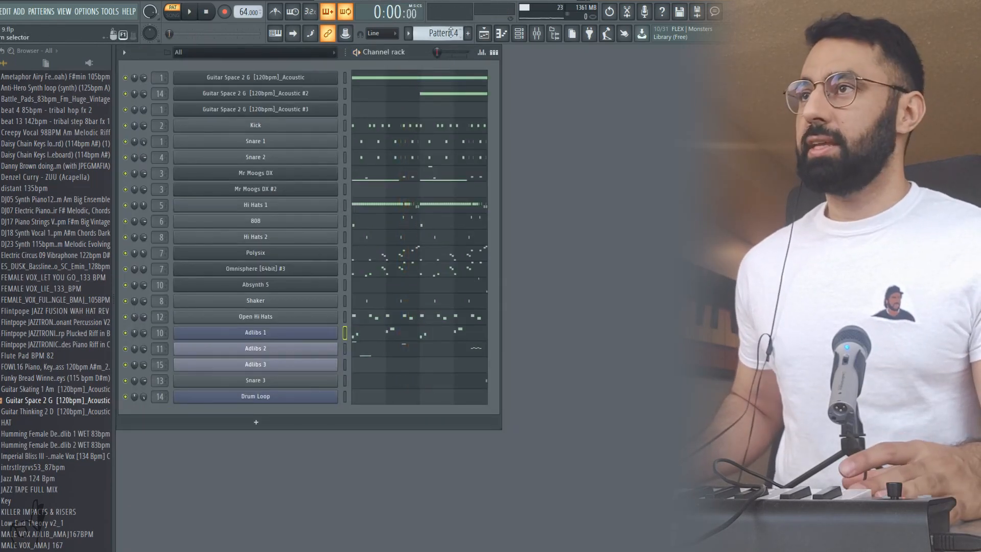
# Step: Switch to Pattern 6 and listen to it with the Granulizer settings of Guitar Space 2 G #3 open
pyautogui.moveTo(442, 34); pyautogui.dragTo(443, 24)
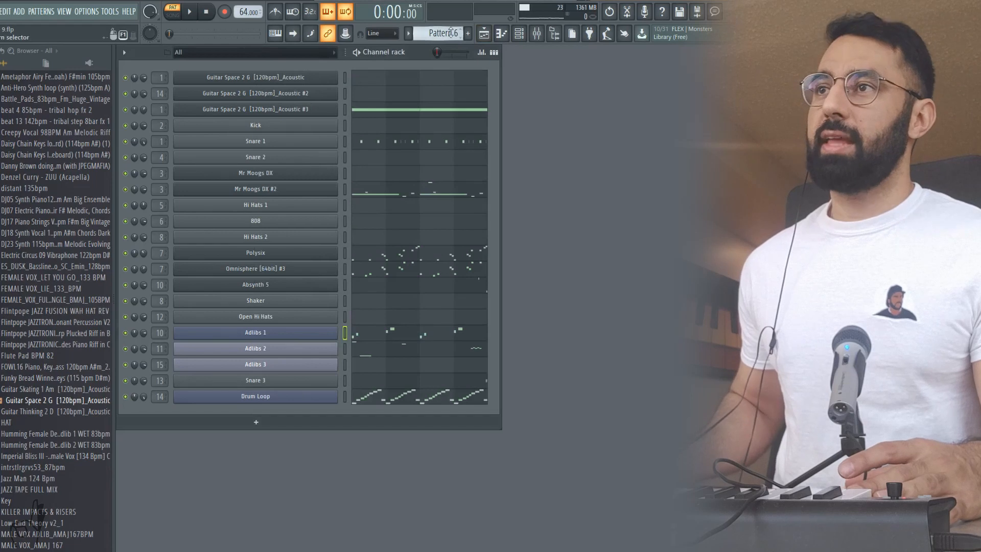
pyautogui.click(256, 109)
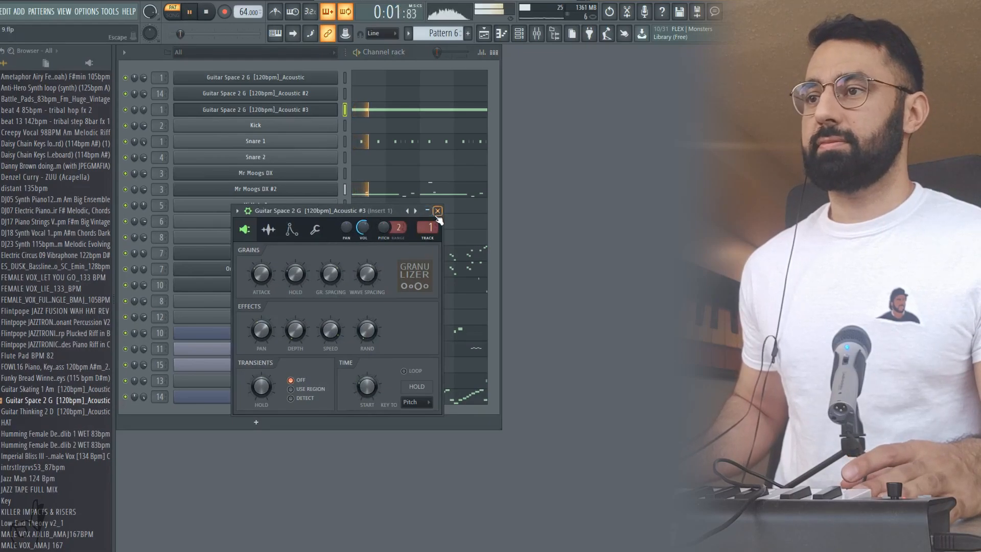
pyautogui.moveTo(388, 215); pyautogui.dragTo(416, 253)
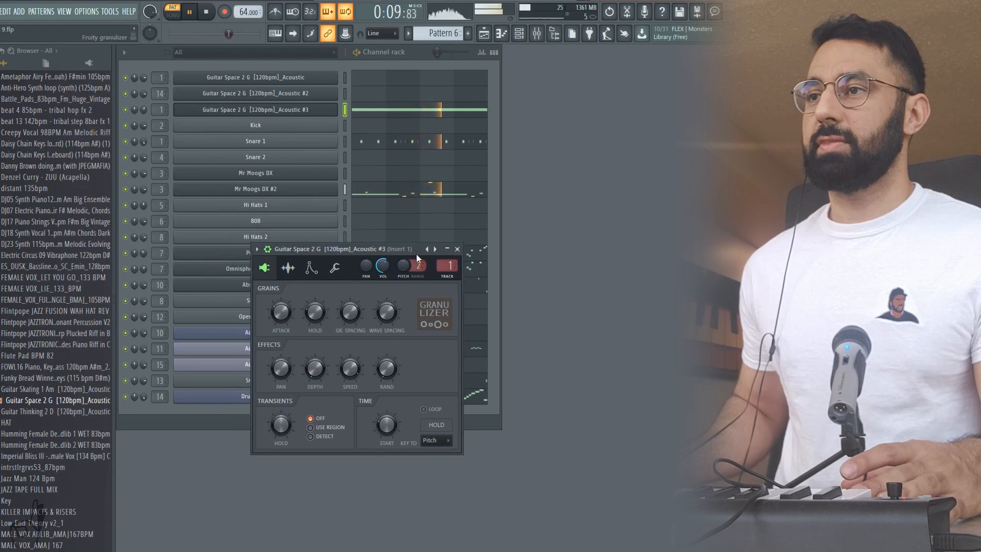
pyautogui.press('space')
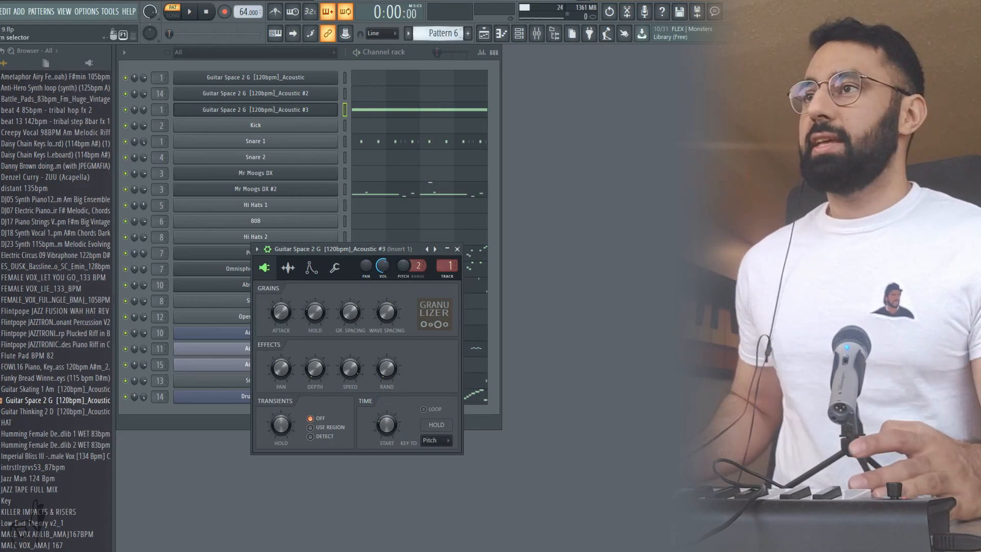
# Step: Switch to Pattern 7 and play the Guitar Space 2 G #2 piano roll from just before bar 3
pyautogui.click(454, 95)
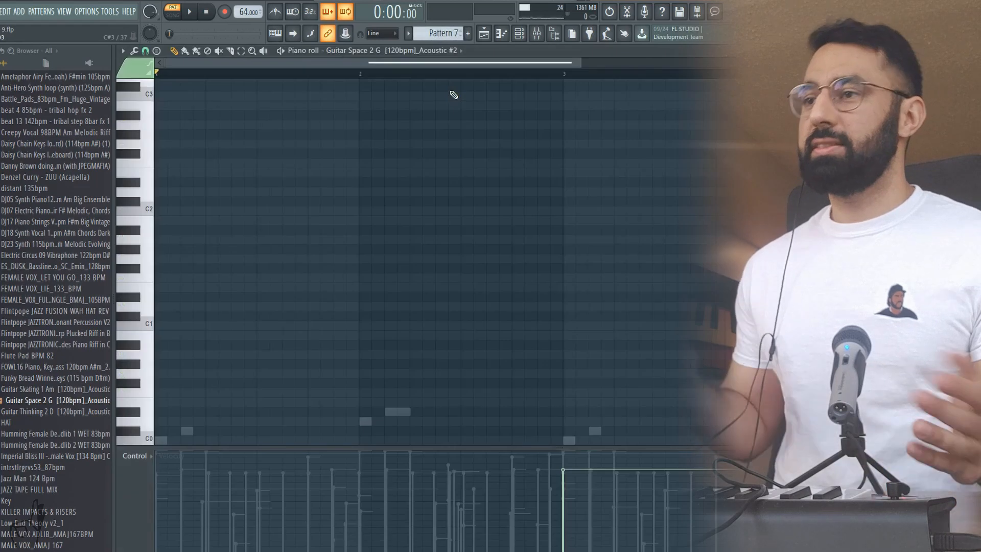
pyautogui.scroll(12, 550, 221)
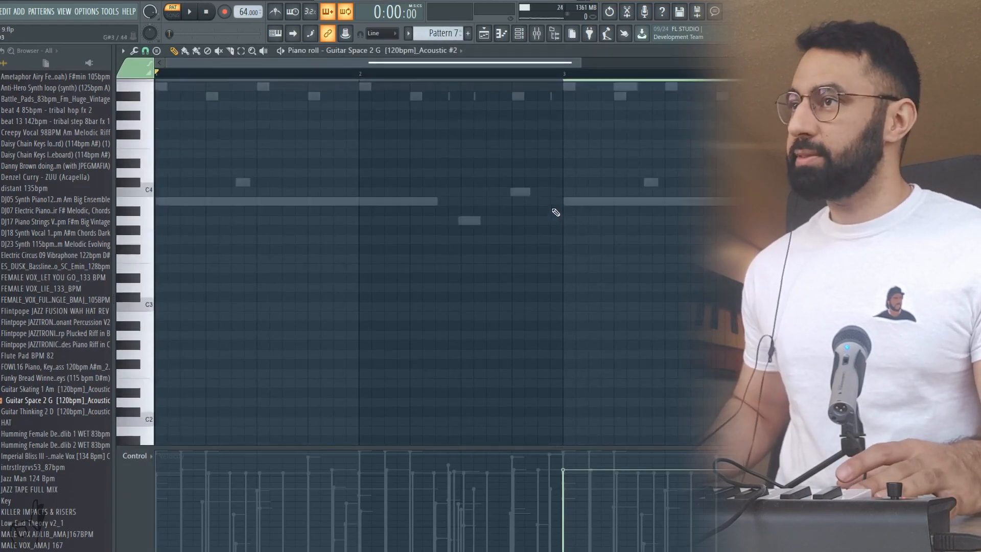
pyautogui.click(545, 74)
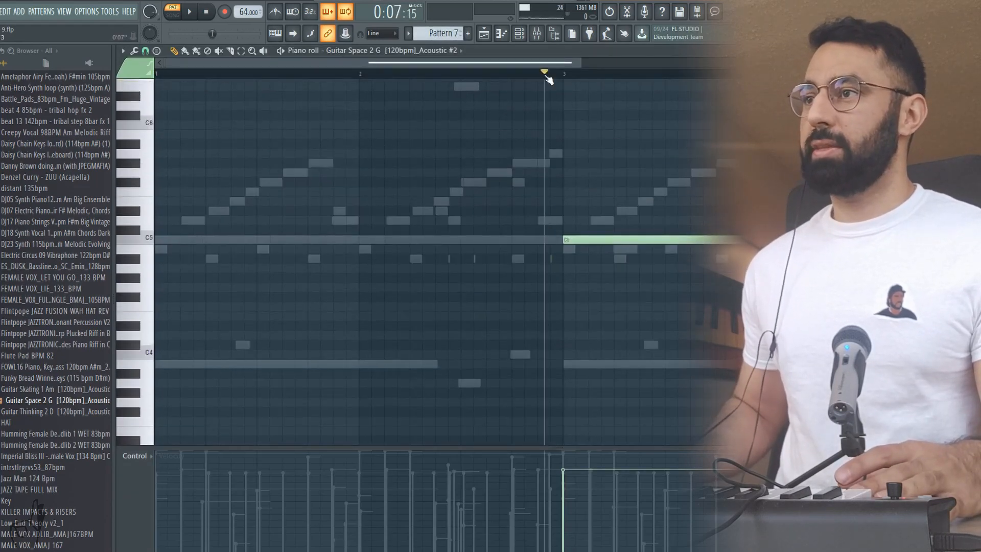
pyautogui.press('space')
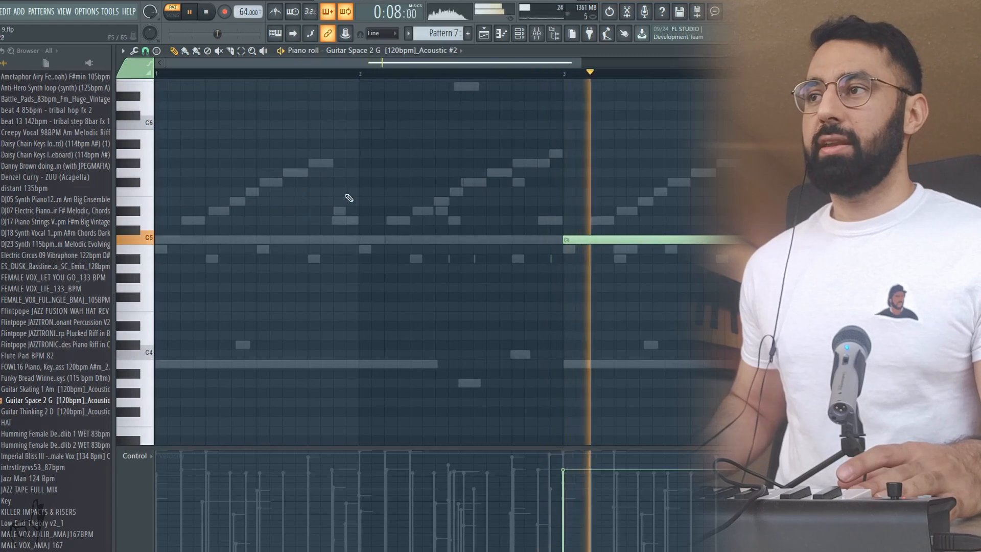
# Step: Solo the Guitar Space 2 G #2 channel in the channel rack
pyautogui.press('F7')
pyautogui.rightClick(132, 97)
pyautogui.click(135, 102)
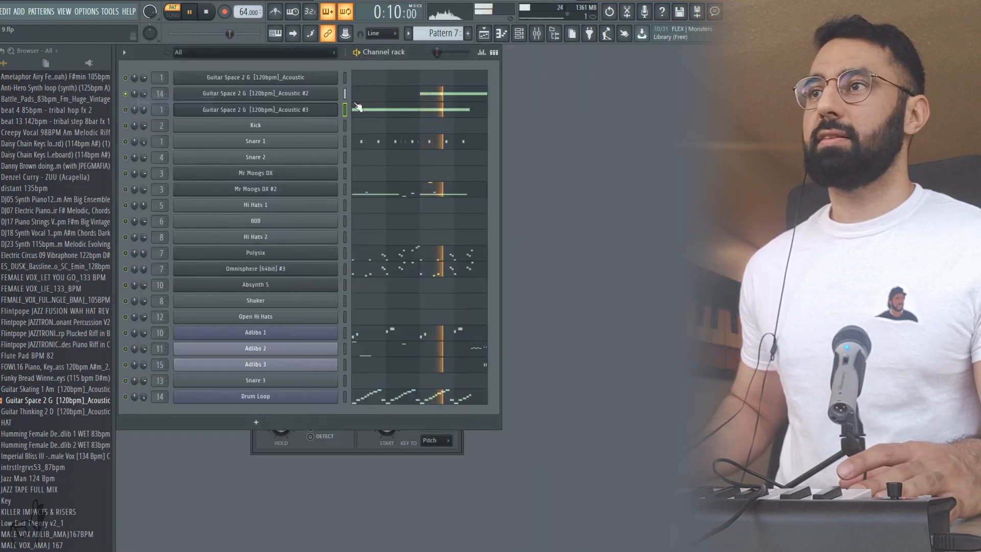
# Step: Check the soloed guitar's notes in the piano roll during playback, and open its Granulizer settings
pyautogui.click(359, 98)
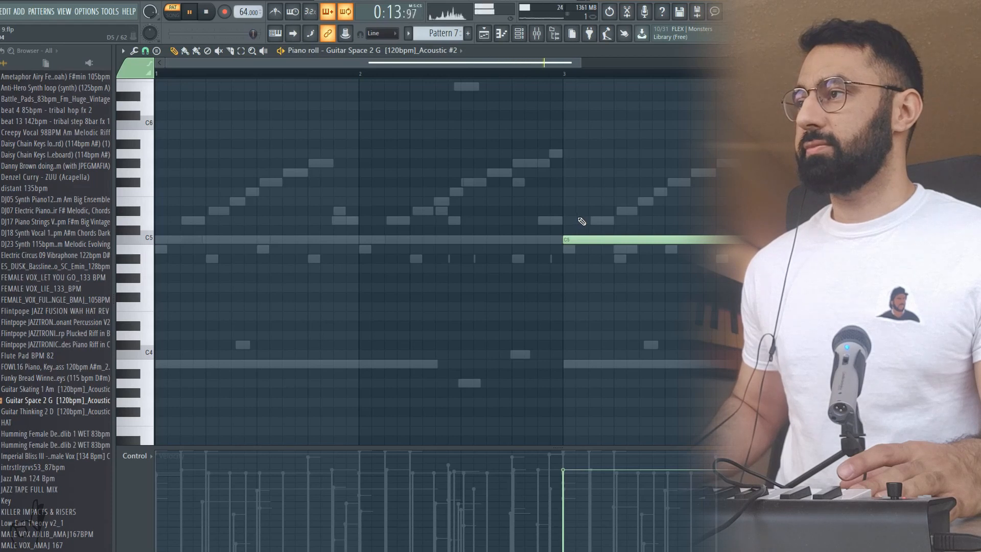
pyautogui.press('F7')
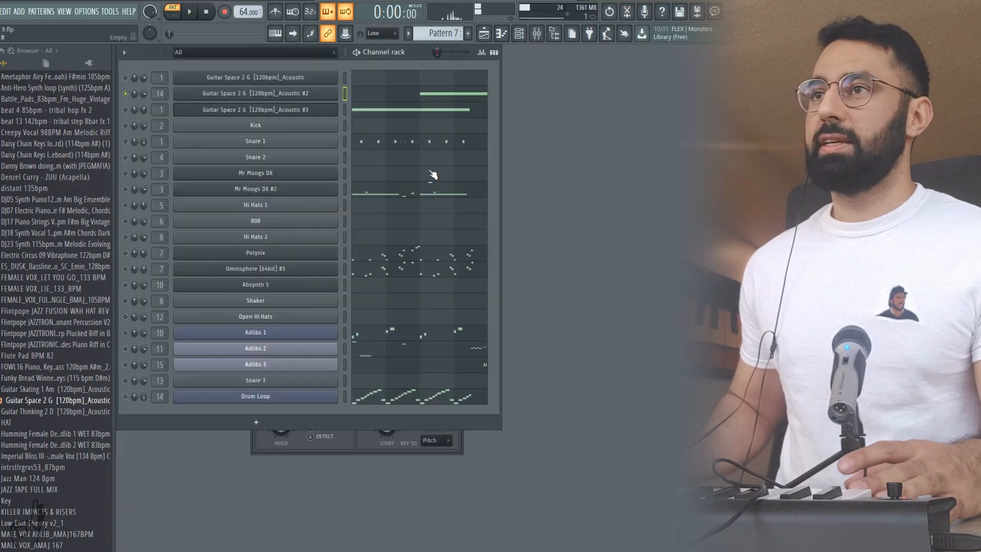
pyautogui.click(323, 100)
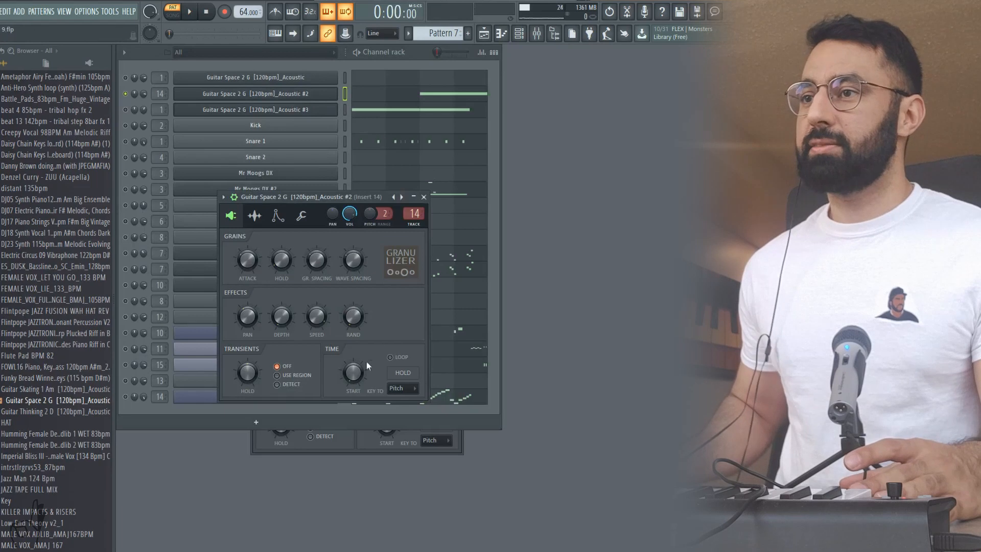